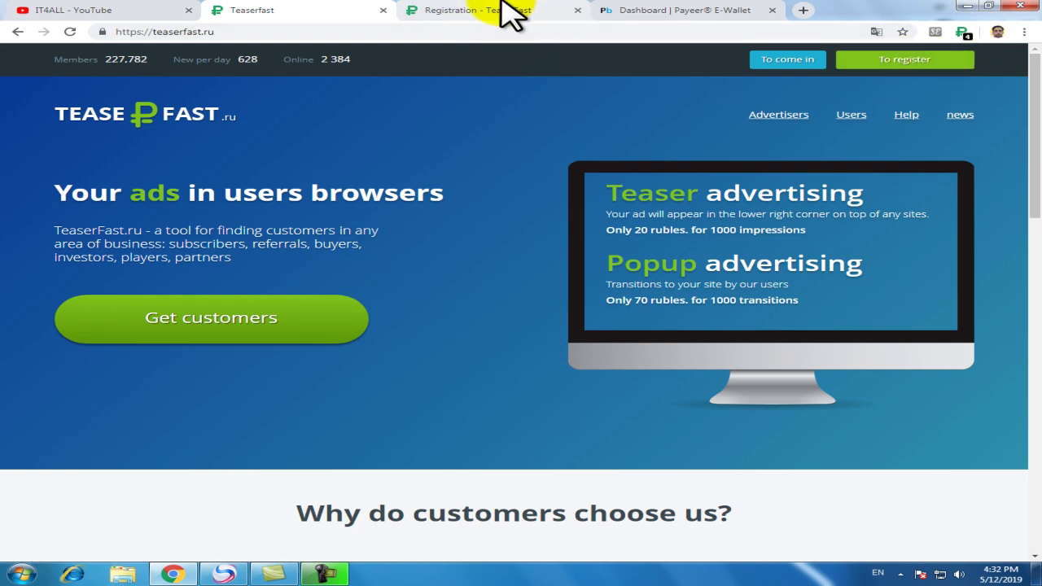
# - On the registration form, pick the saved e-mail address and enter a login name
pyautogui.click(475, 12)
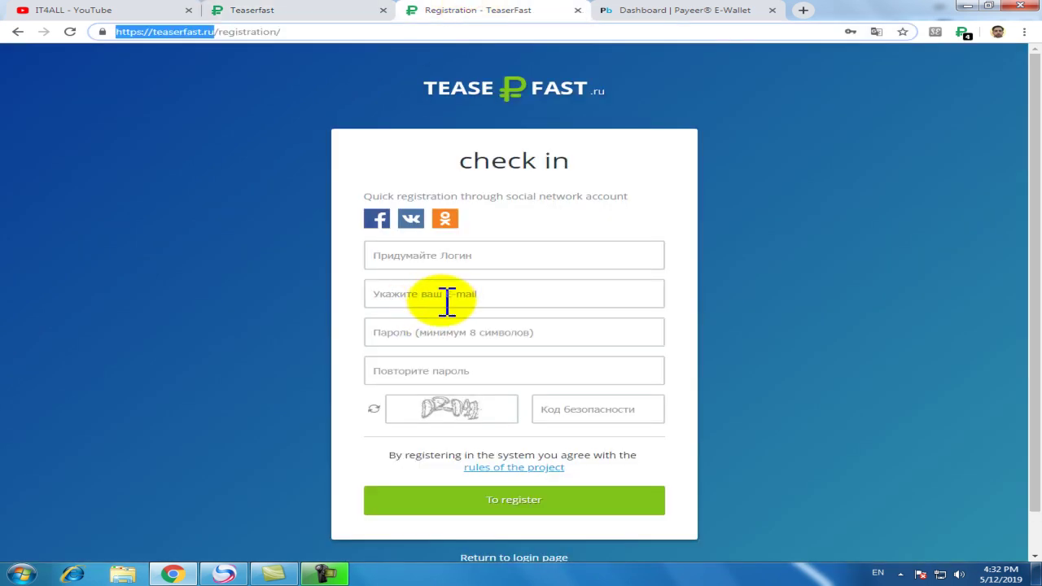
pyautogui.click(388, 257)
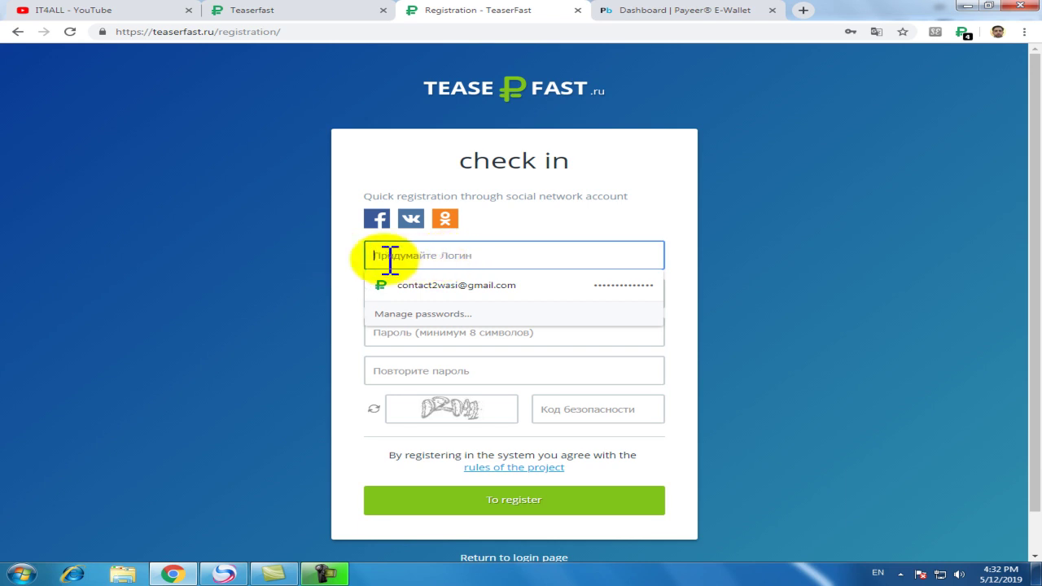
pyautogui.click(453, 291)
pyautogui.click(435, 323)
pyautogui.click(448, 257)
pyautogui.write('contact2wasi')
pyautogui.press('Tab')
pyautogui.press('Tab')
pyautogui.press('Tab')
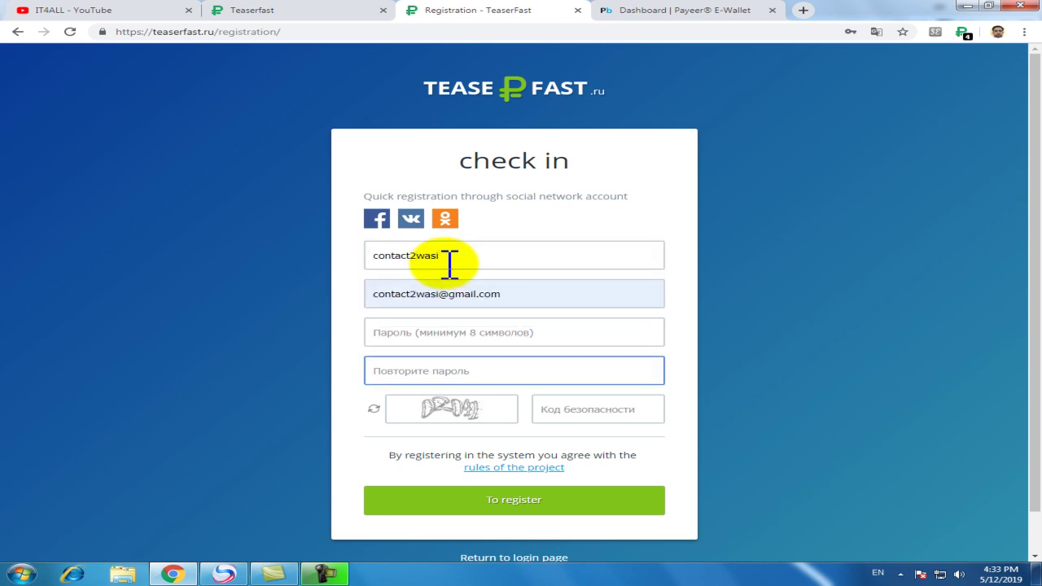
# - Enter the account password and its confirmation, type the image security code, and close the tab
pyautogui.click(468, 332)
pyautogui.write('123456')
pyautogui.press('Tab')
pyautogui.write('1')
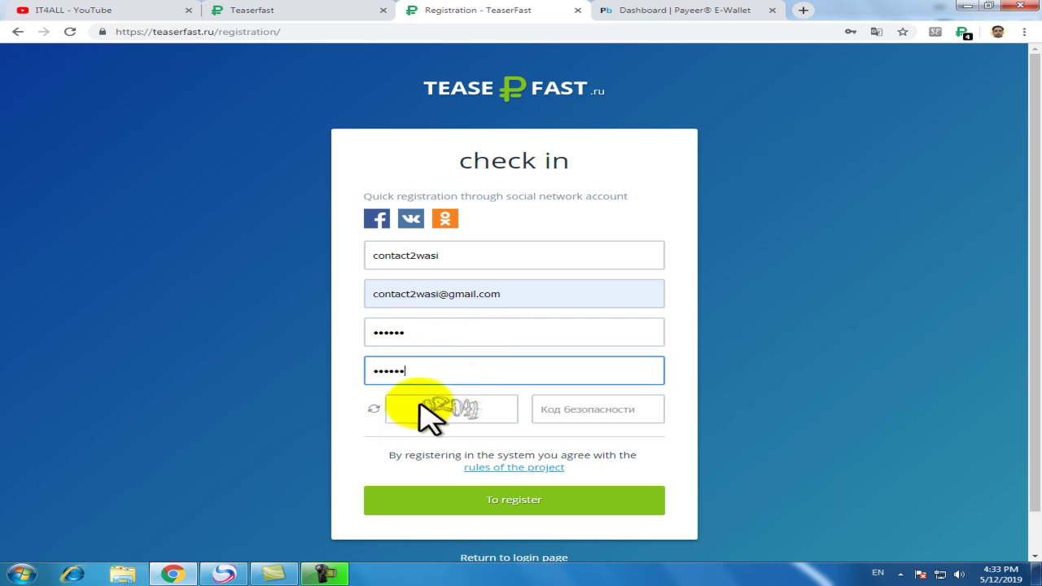
pyautogui.click(577, 409)
pyautogui.write('02041')
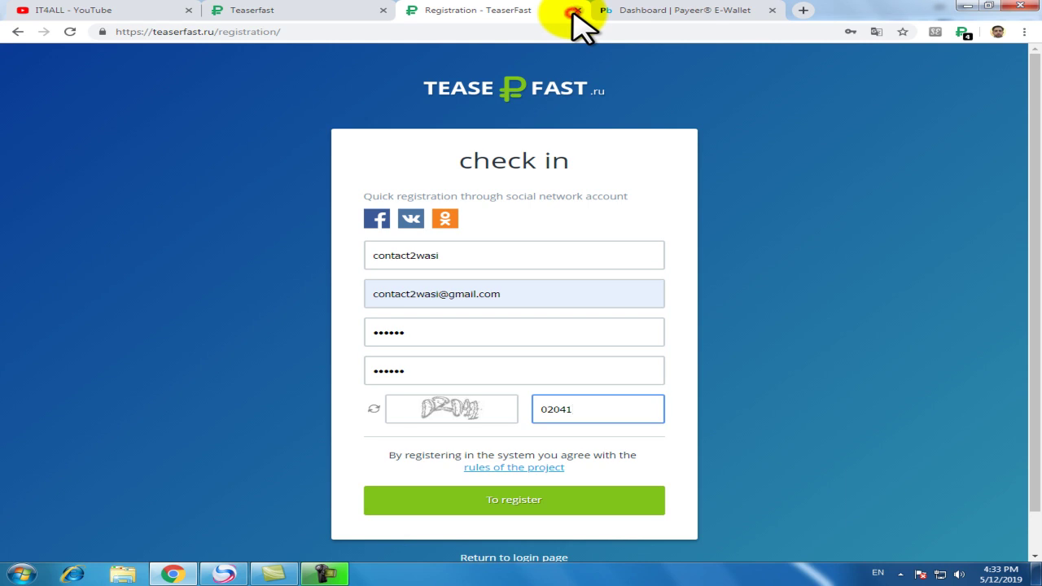
pyautogui.click(577, 10)
# - Open the TeaserFast sign-in page and solve the 'I'm not a robot' bus-image challenge
pyautogui.click(334, 11)
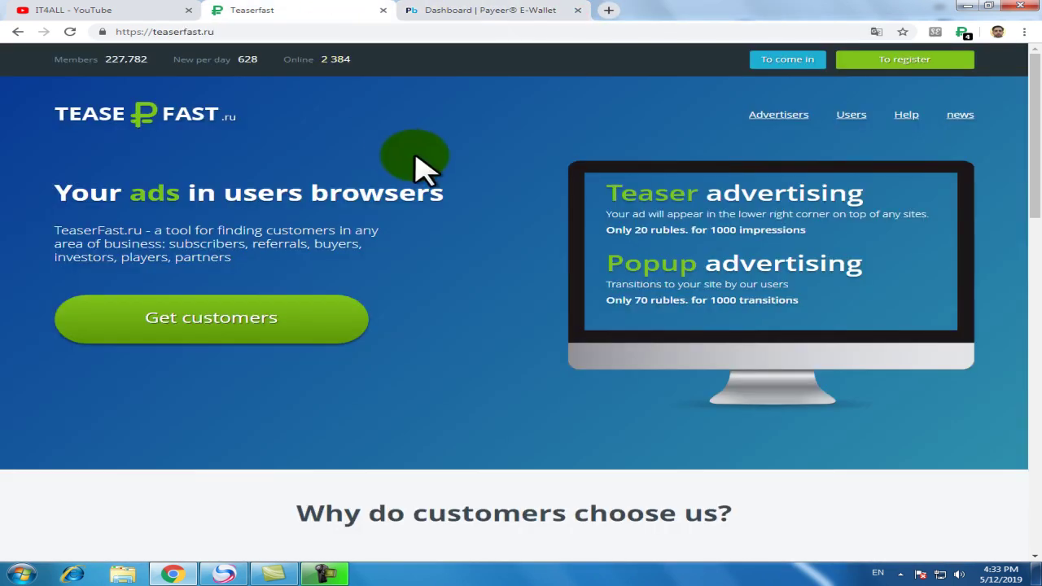
pyautogui.click(767, 60)
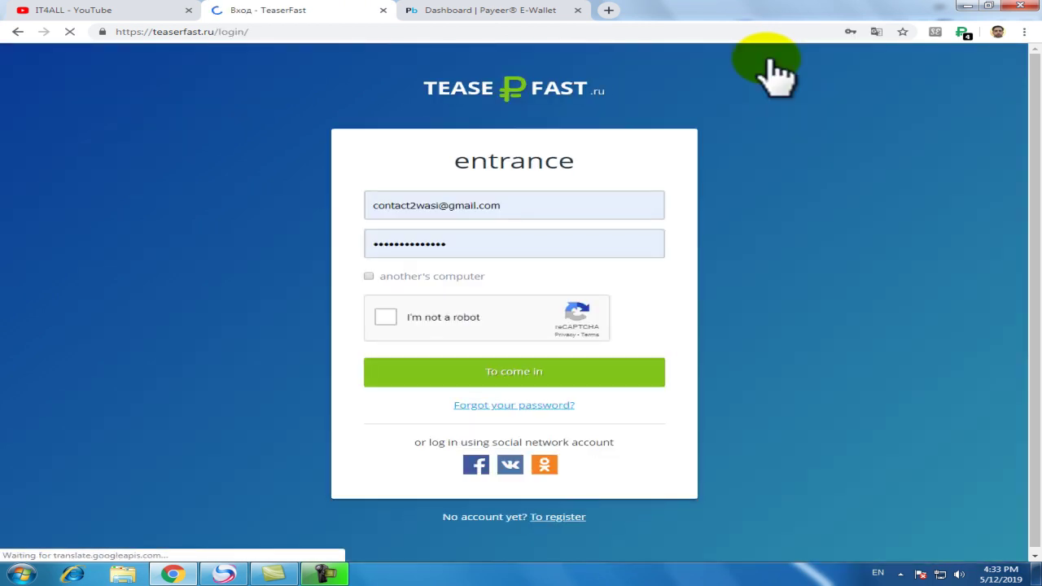
pyautogui.click(446, 330)
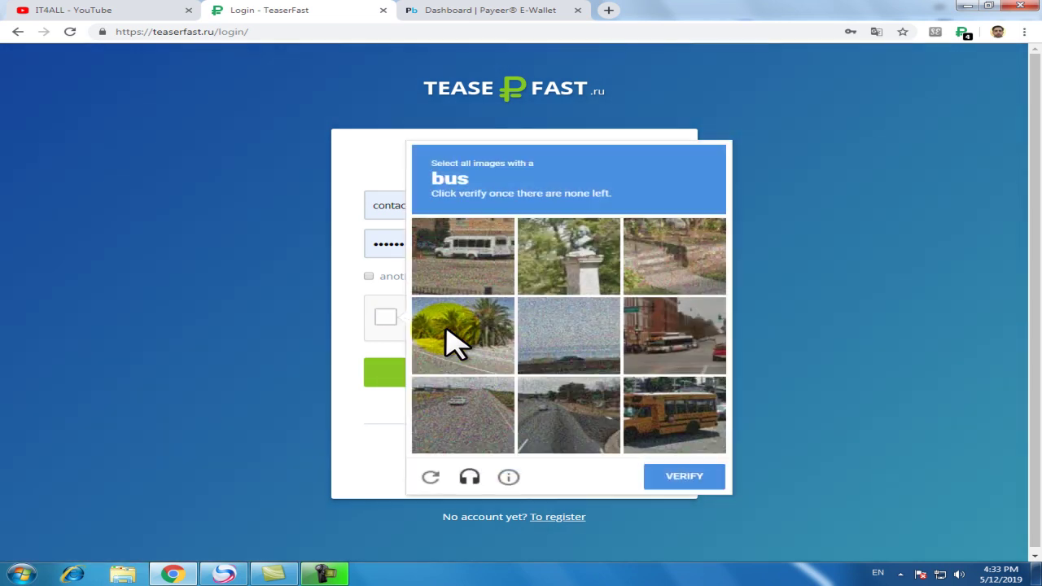
pyautogui.click(466, 249)
pyautogui.click(674, 404)
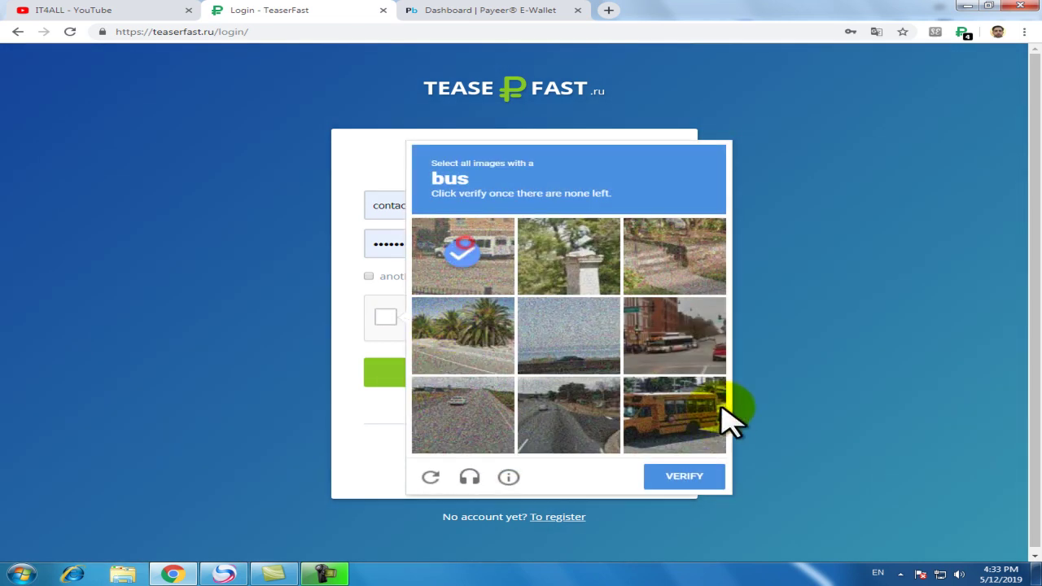
pyautogui.click(674, 342)
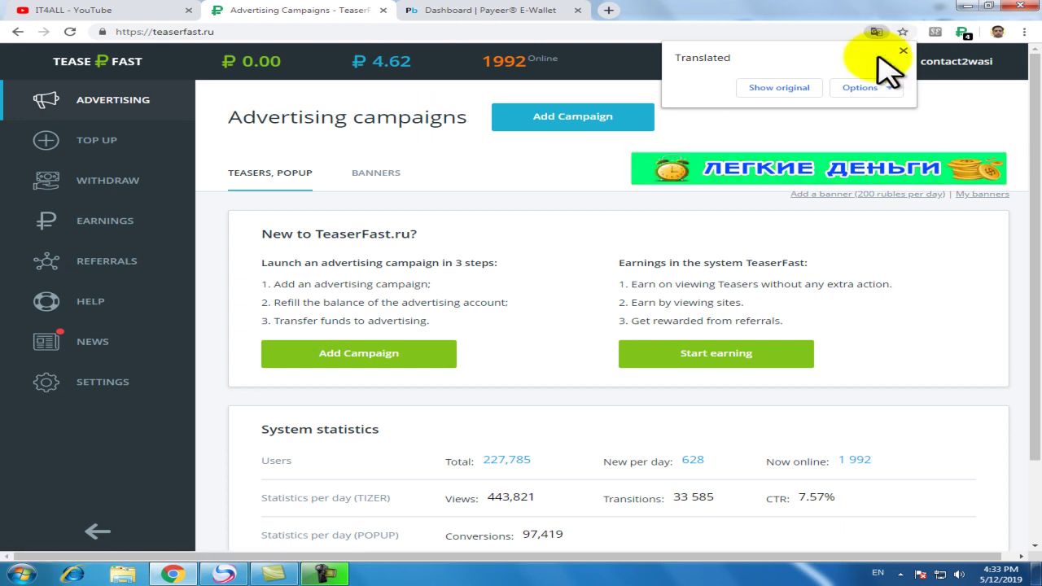
# - Dismiss the translation notice, highlight the 4.62 ruble balance, and switch to the Payeer dashboard
pyautogui.click(903, 52)
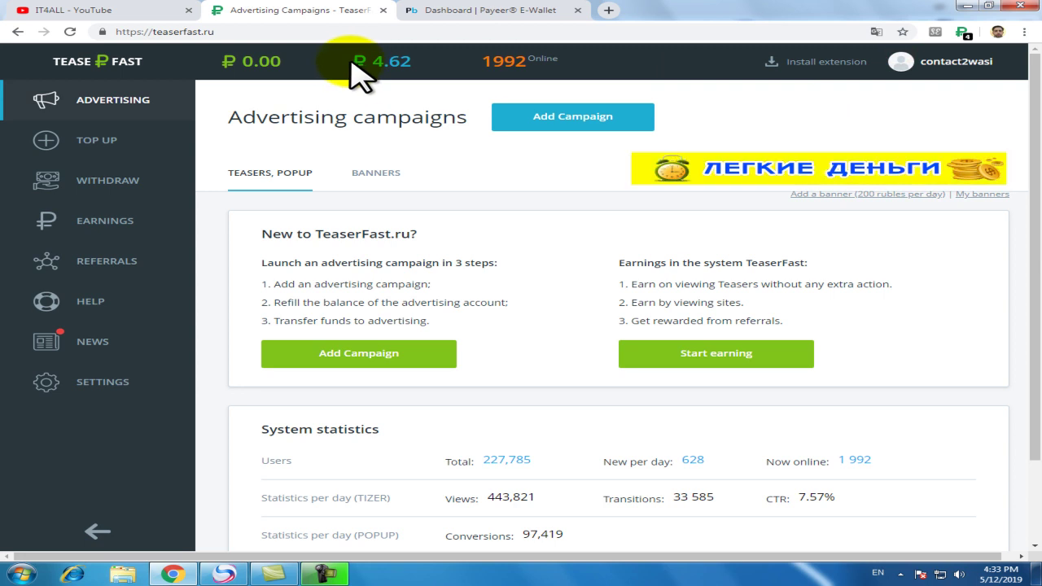
pyautogui.moveTo(347, 61); pyautogui.dragTo(414, 61)
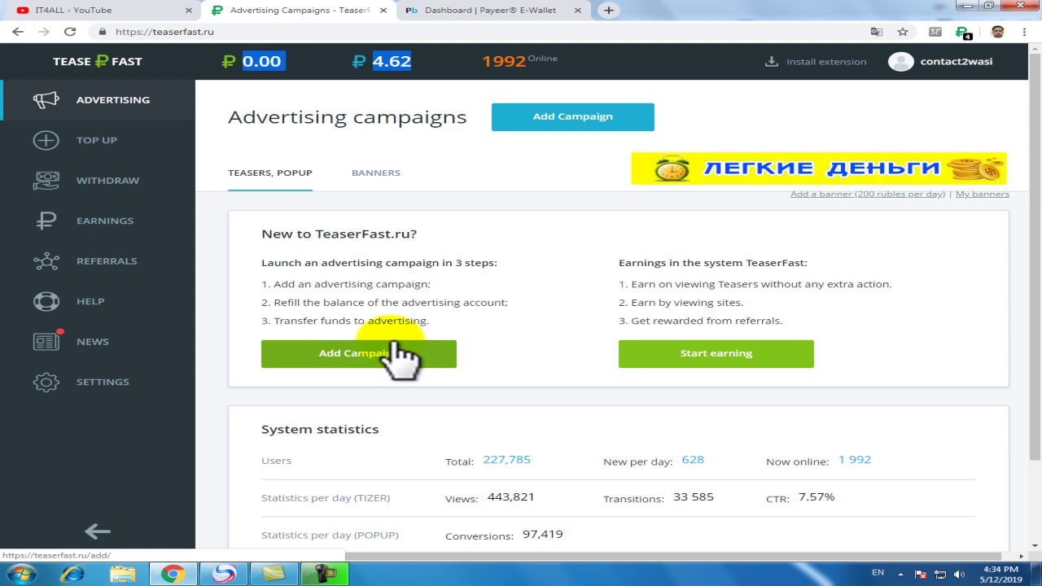
pyautogui.moveTo(390, 71)
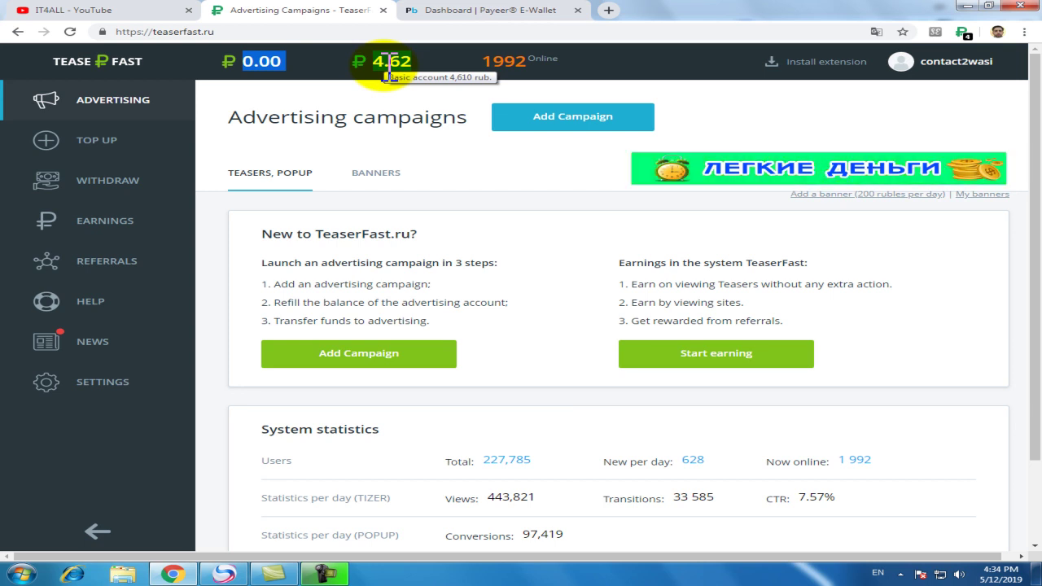
pyautogui.click(487, 17)
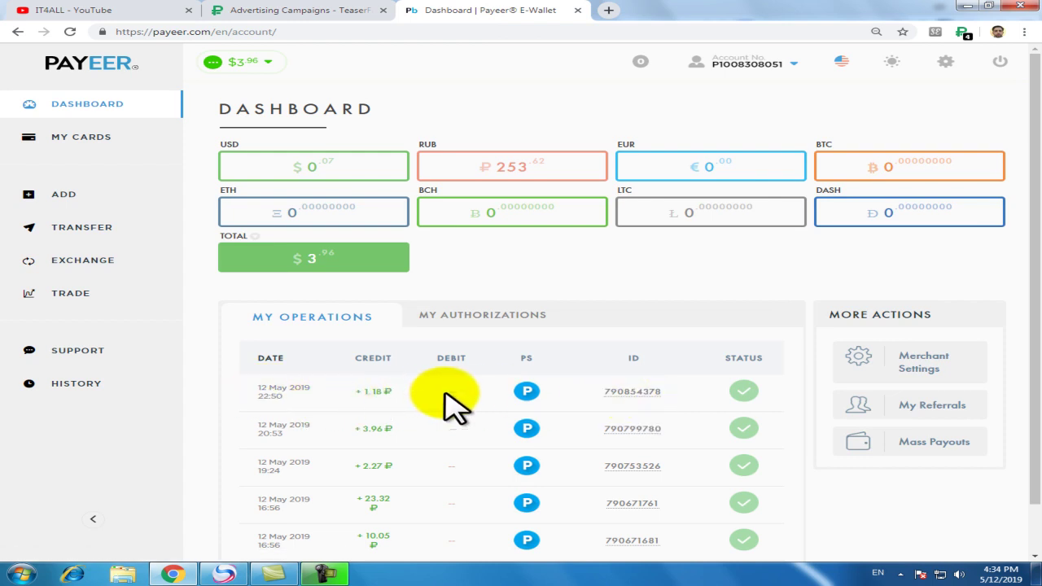
# - Cancel the TeaserFast visit-site prompt and return to the Advertising campaigns tab
pyautogui.moveTo(500, 182)
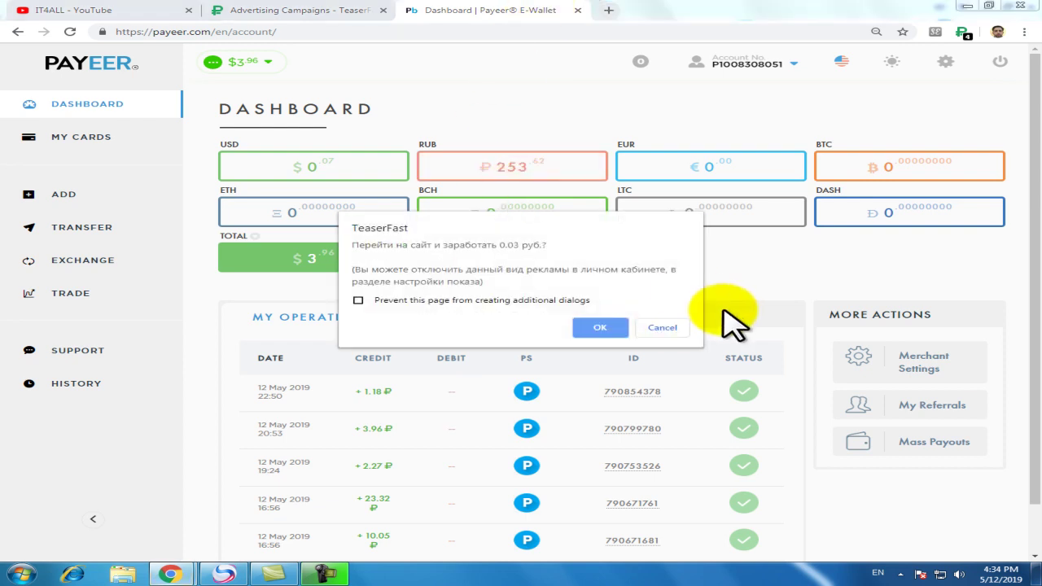
pyautogui.click(662, 328)
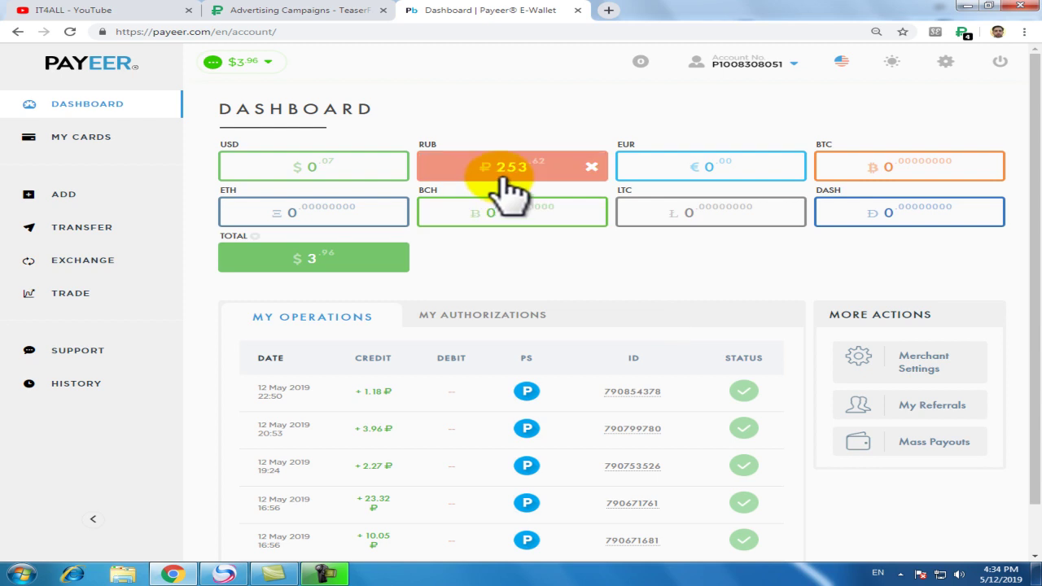
pyautogui.click(260, 12)
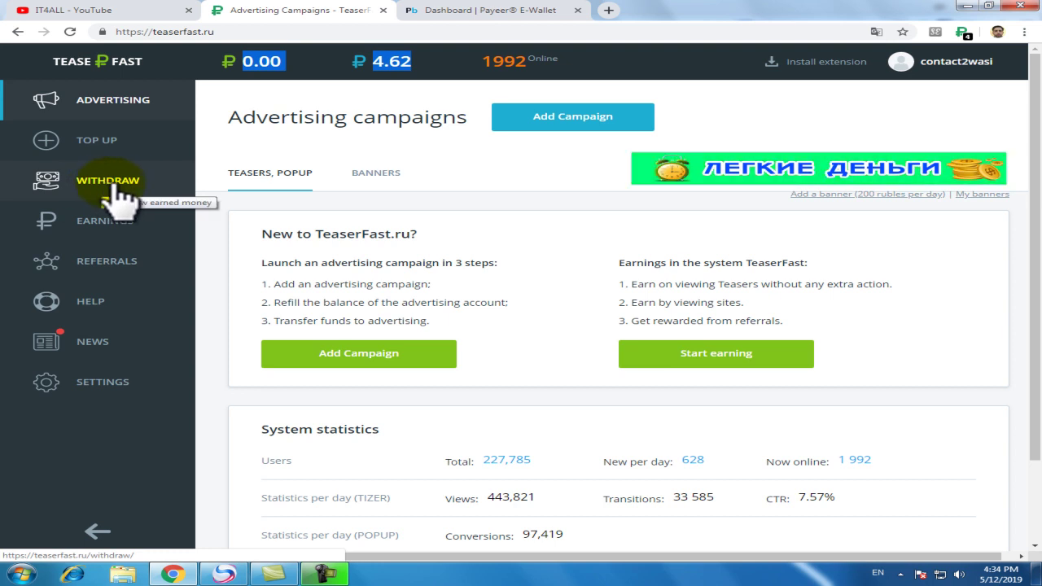
# - On the withdrawal page, enter 4.6 rubles in the PAYEER form and submit the withdrawal
pyautogui.click(114, 185)
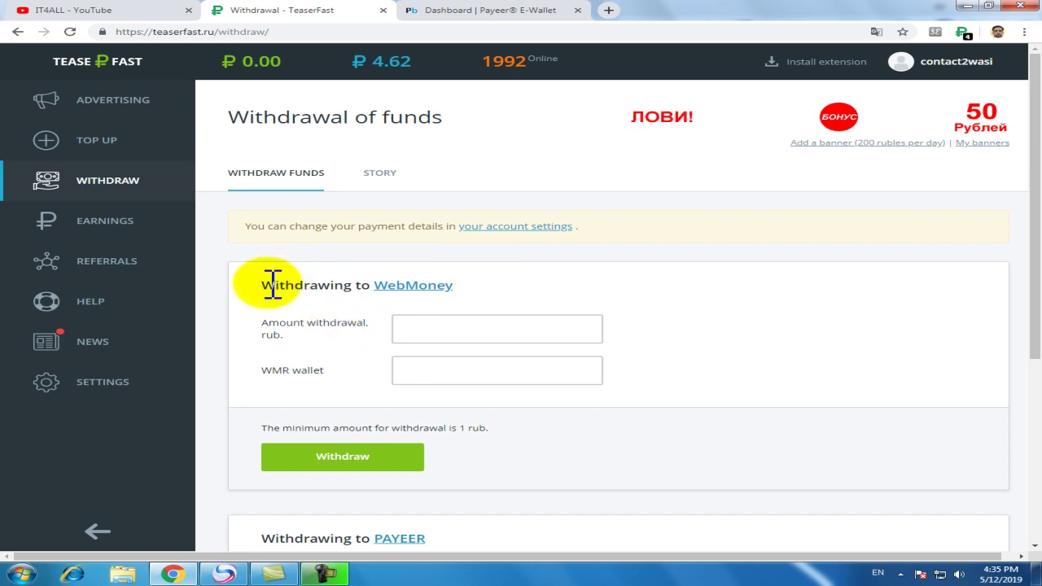
pyautogui.scroll(-2, 432, 301)
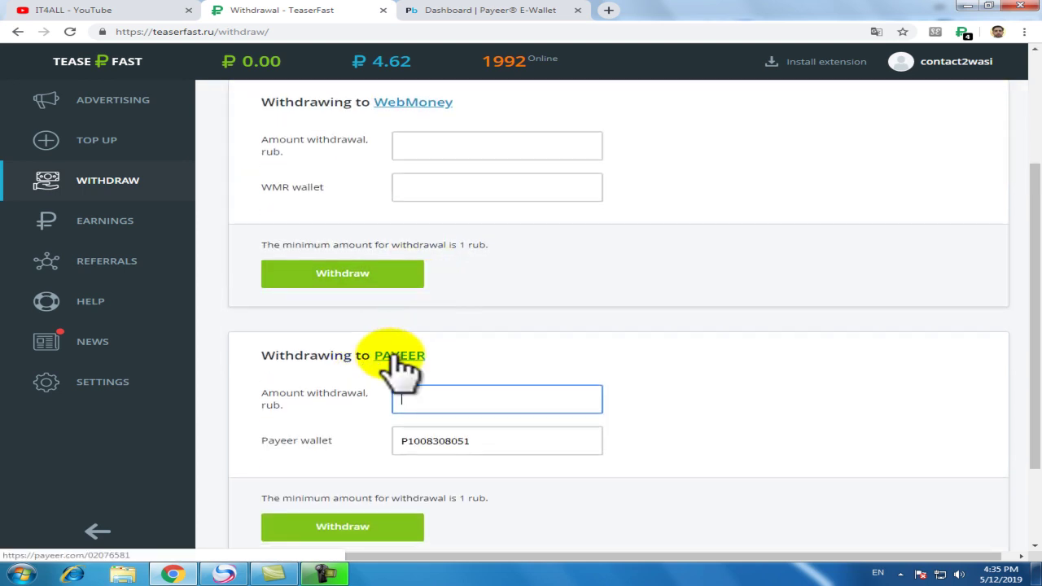
pyautogui.scroll(-2, 399, 367)
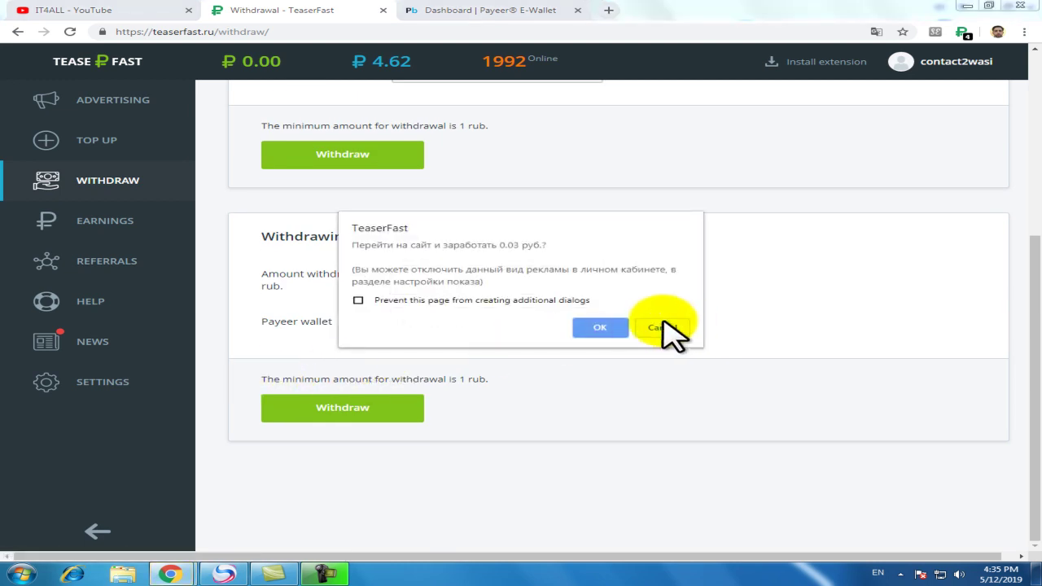
pyautogui.click(661, 328)
pyautogui.moveTo(273, 380); pyautogui.dragTo(487, 379)
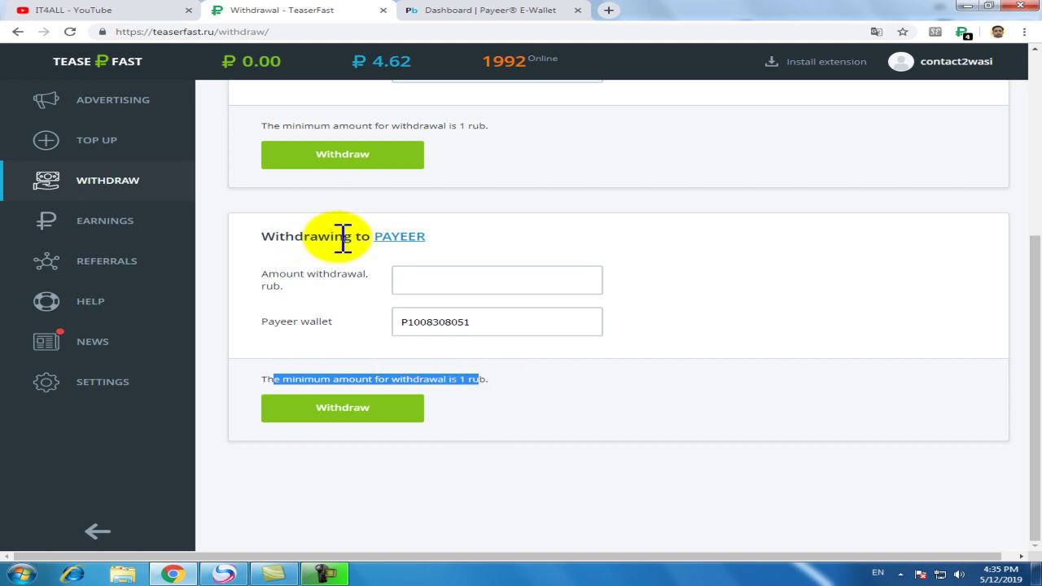
pyautogui.click(442, 286)
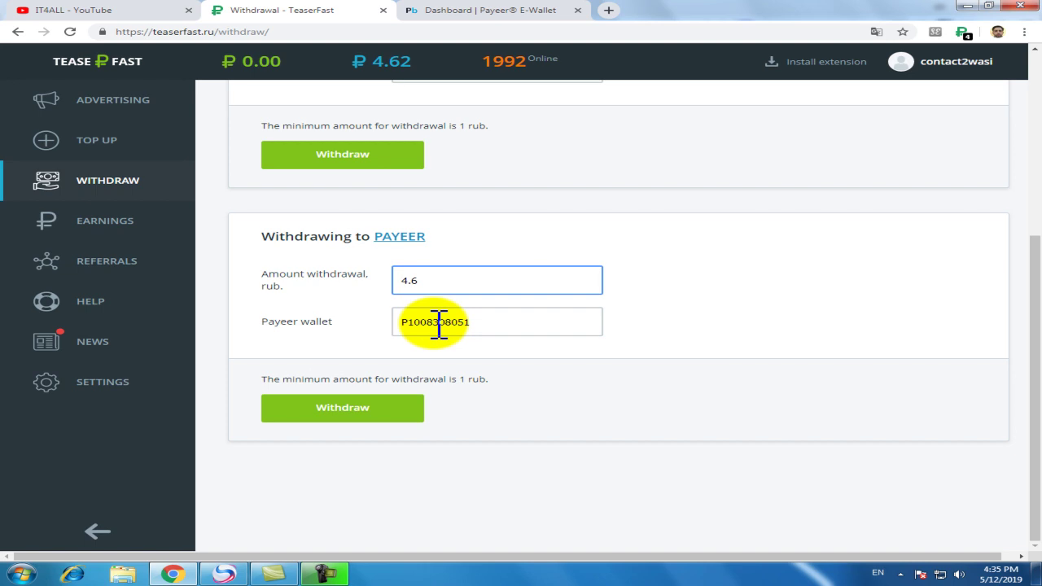
pyautogui.click(348, 411)
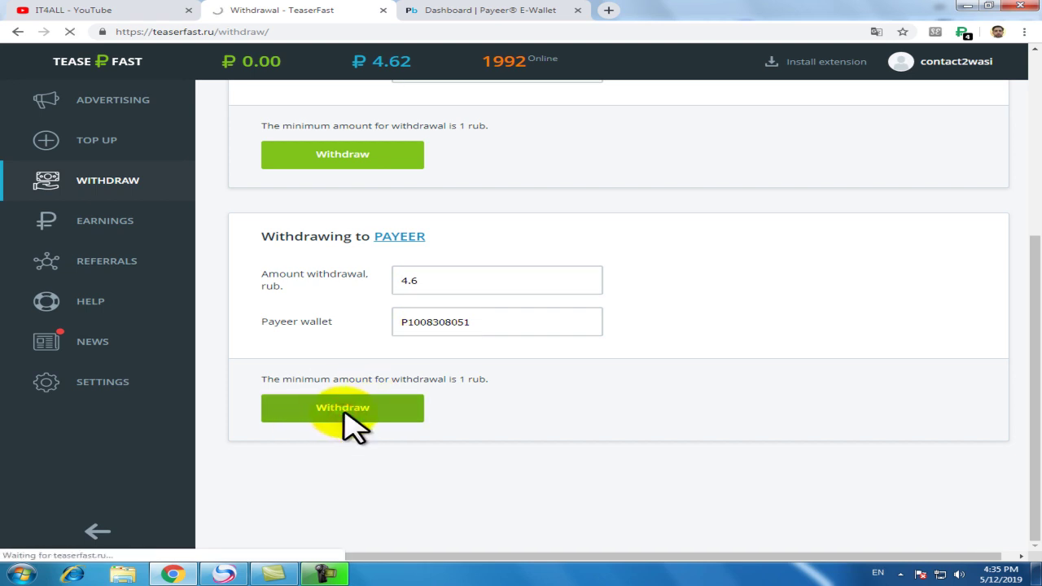
pyautogui.scroll(-2, 421, 315)
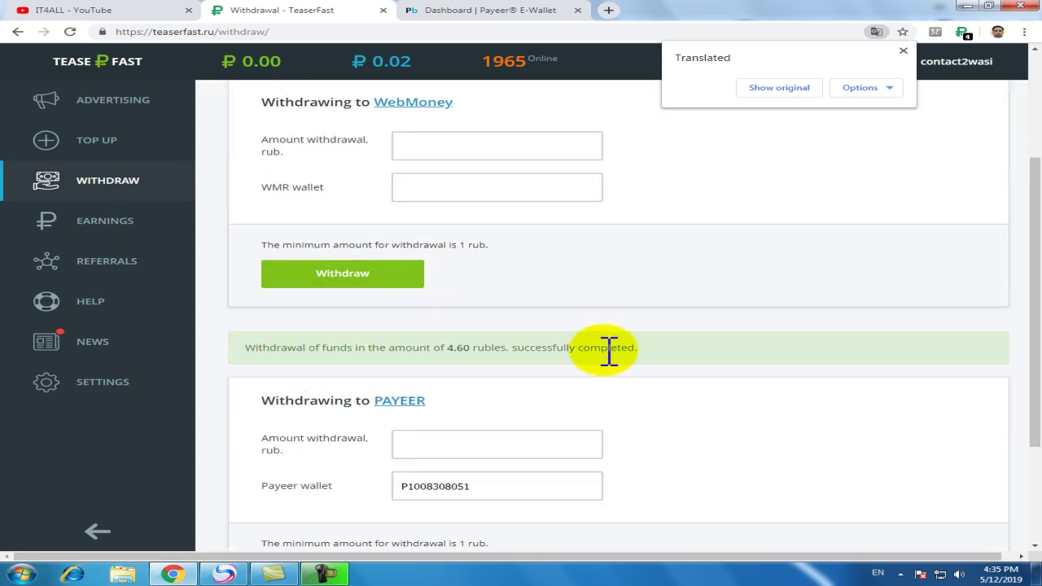
# - Highlight the 4.60-ruble success message, check the 0.02 balance, and switch to the Payeer tab
pyautogui.click(291, 352)
pyautogui.moveTo(292, 351); pyautogui.dragTo(627, 350)
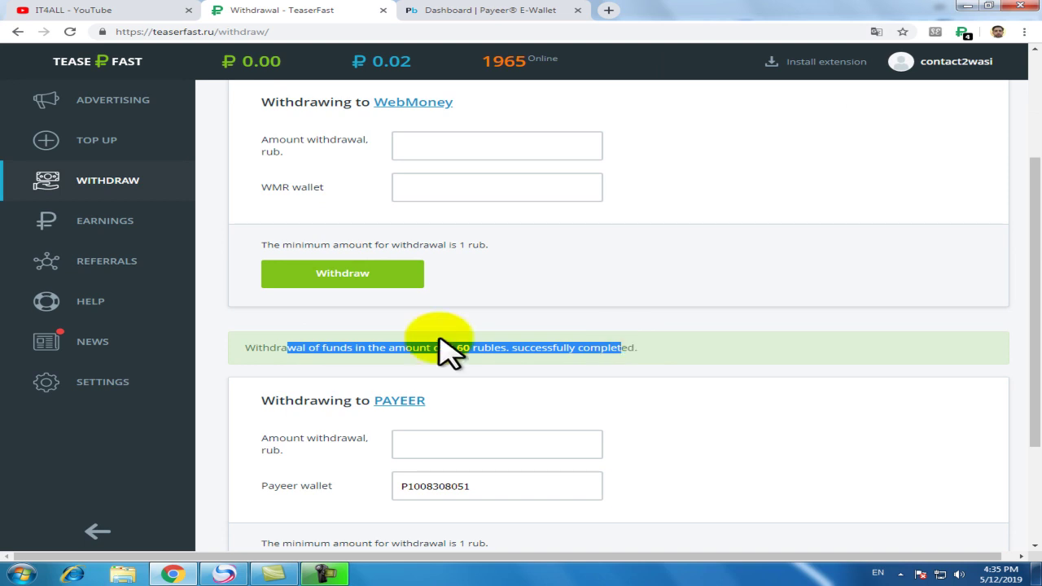
pyautogui.scroll(3, 442, 345)
pyautogui.moveTo(396, 61)
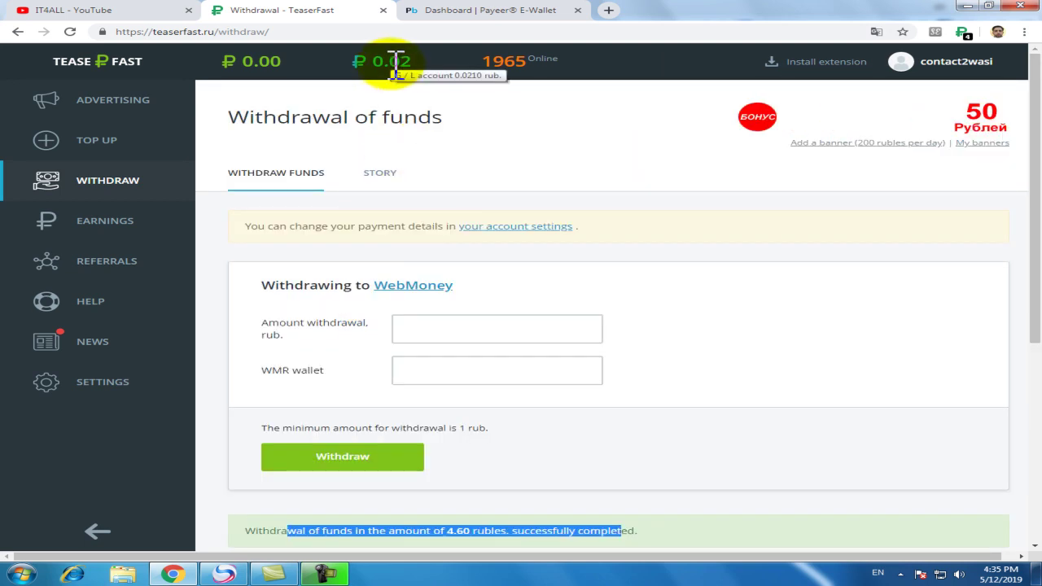
pyautogui.click(382, 66)
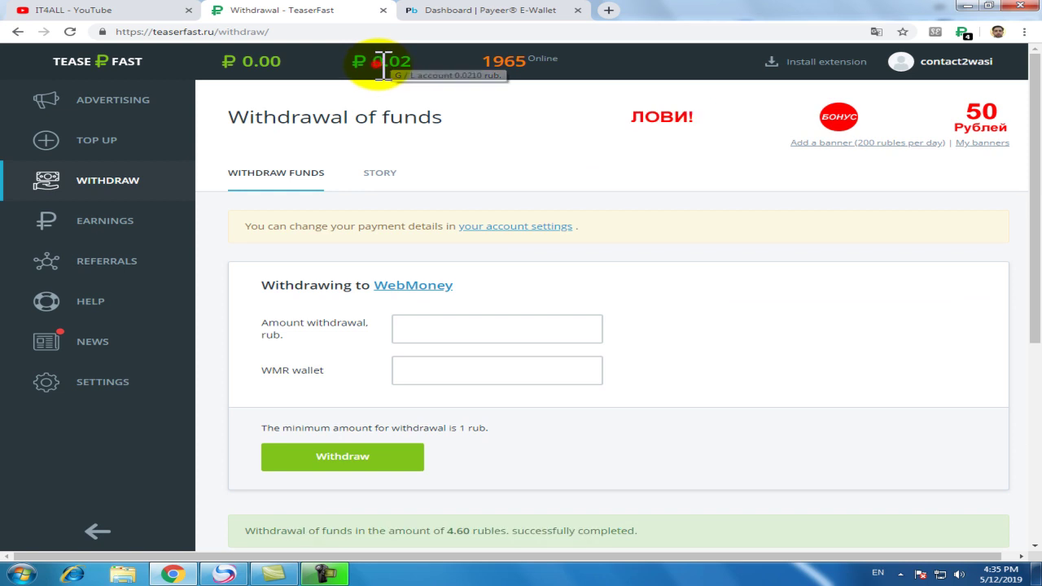
pyautogui.click(482, 10)
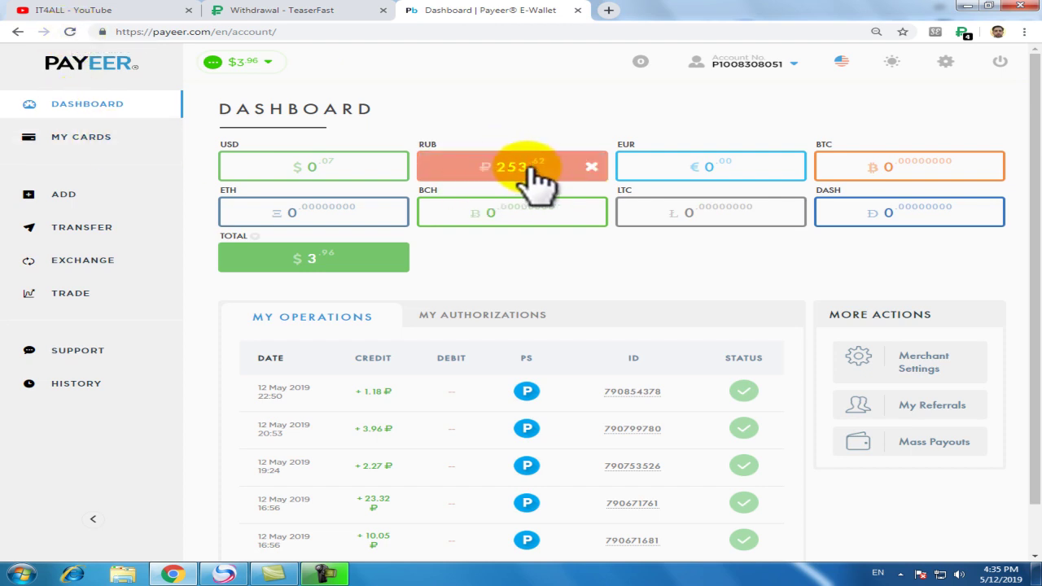
# - Reload the Payeer dashboard to see the +4.60 ruble credit, then return to the TeaserFast withdrawal tab
pyautogui.click(70, 33)
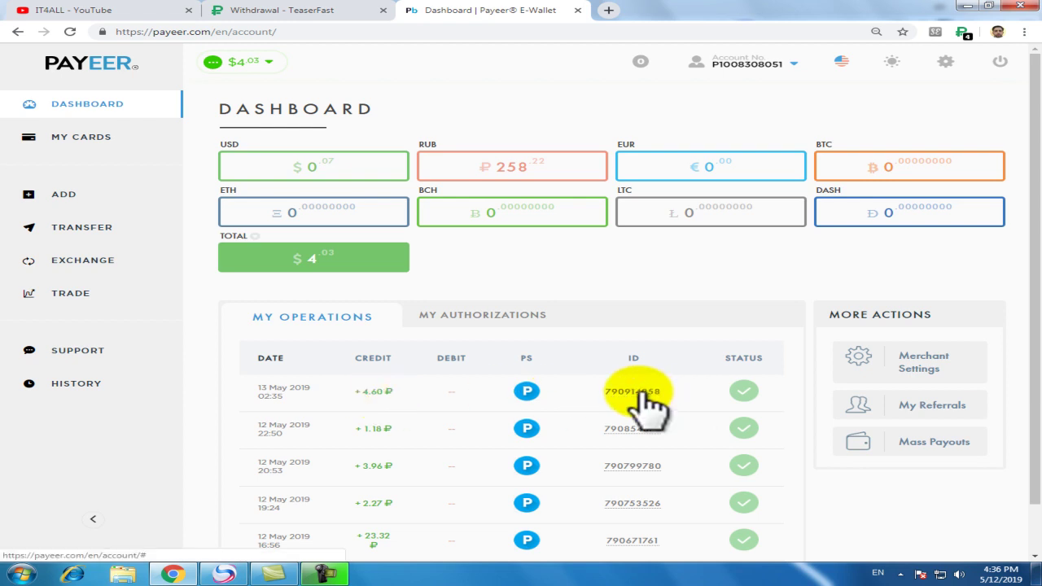
pyautogui.click(317, 14)
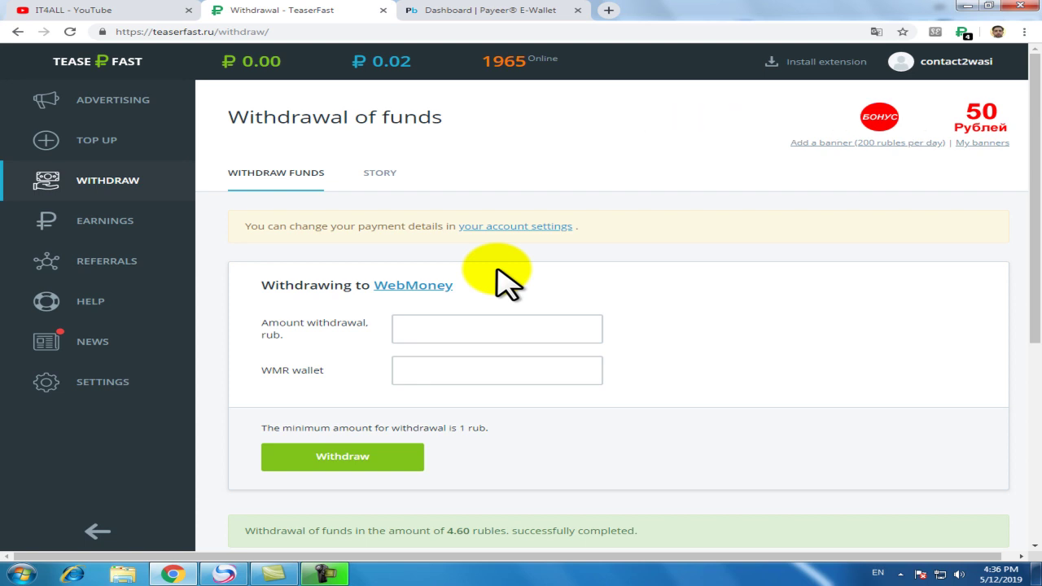
# - Open Install extension, cancel the paid-visit dialog, and follow the Chrome link to the Web Store
pyautogui.click(825, 63)
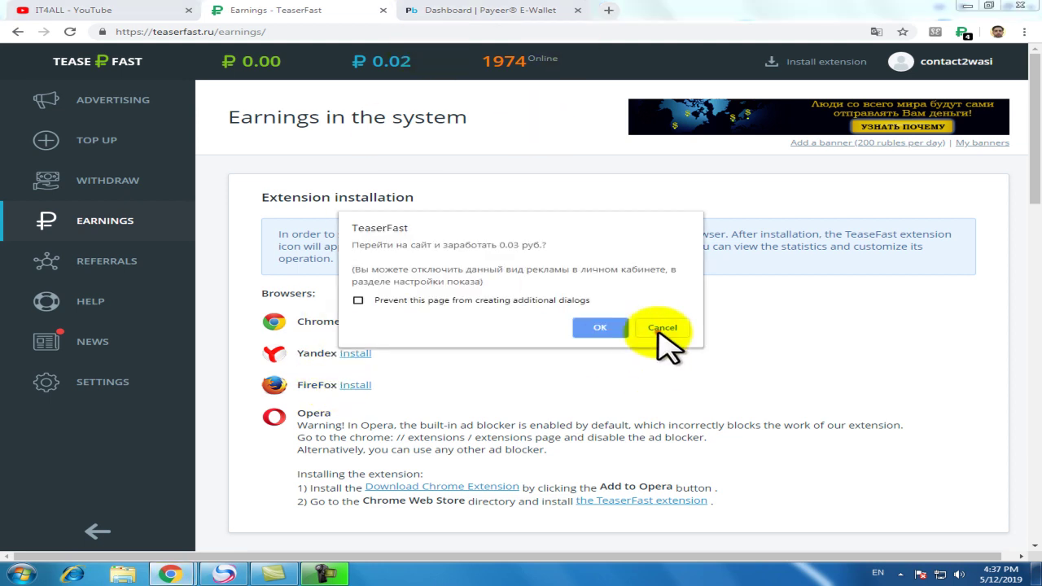
pyautogui.click(661, 328)
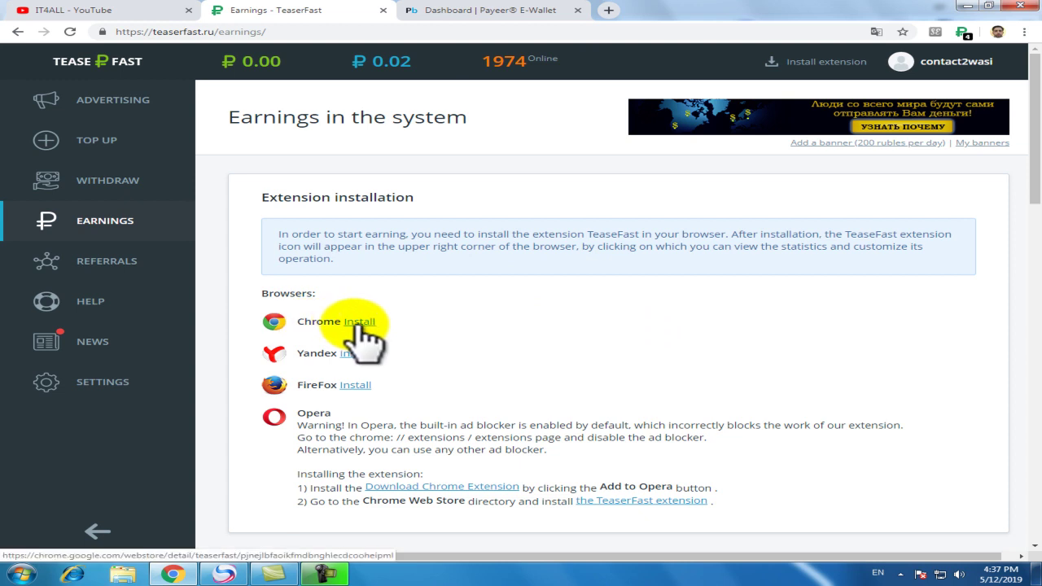
pyautogui.click(356, 323)
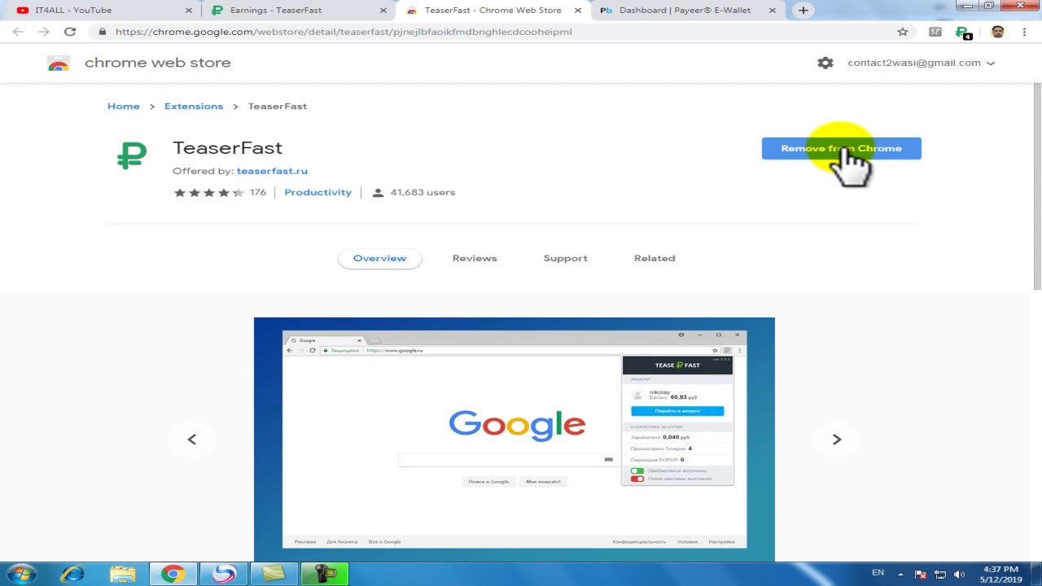
# - Remove the installed TeaserFast extension from Chrome, close the store tab, and reopen the Chrome link
pyautogui.click(846, 161)
pyautogui.click(847, 110)
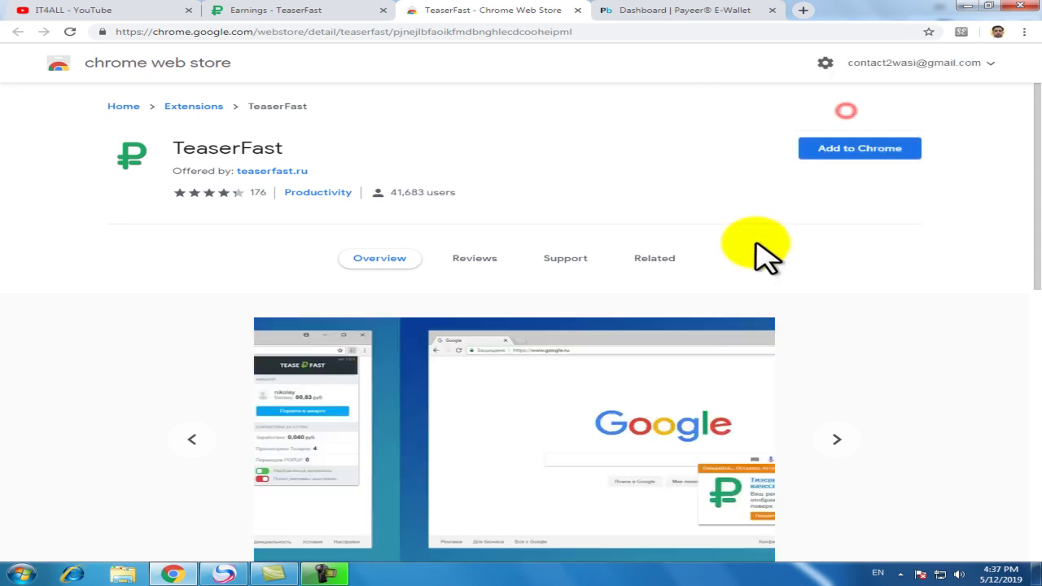
pyautogui.click(577, 9)
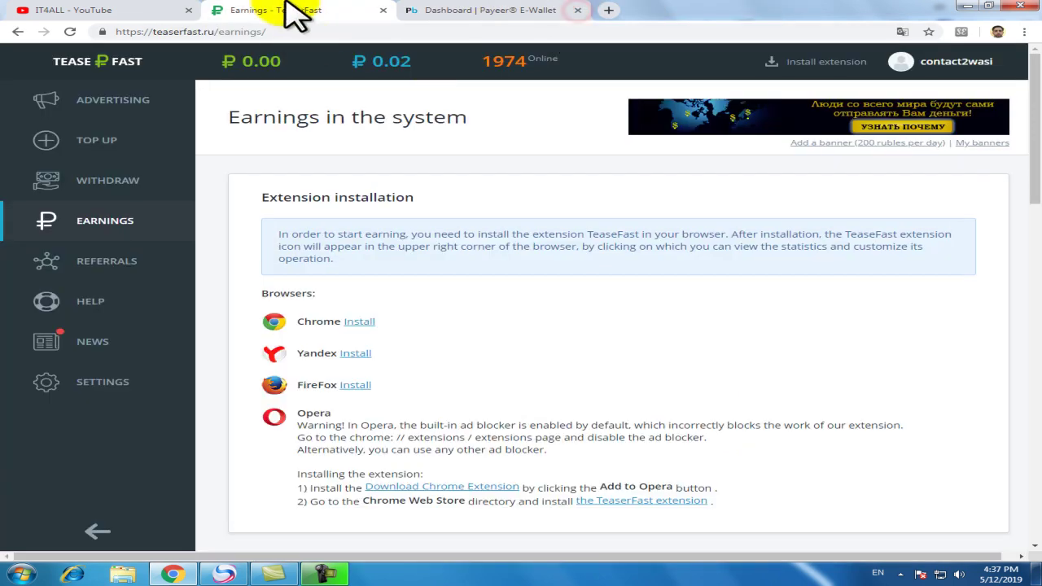
pyautogui.click(359, 323)
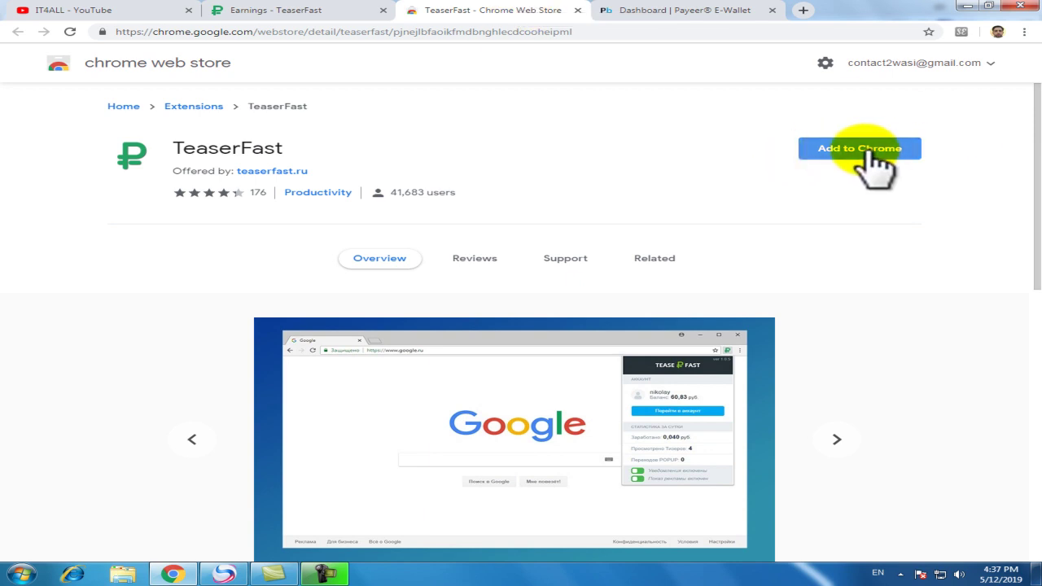
# - Add the TeaserFast extension to Chrome and confirm with Add extension
pyautogui.click(873, 155)
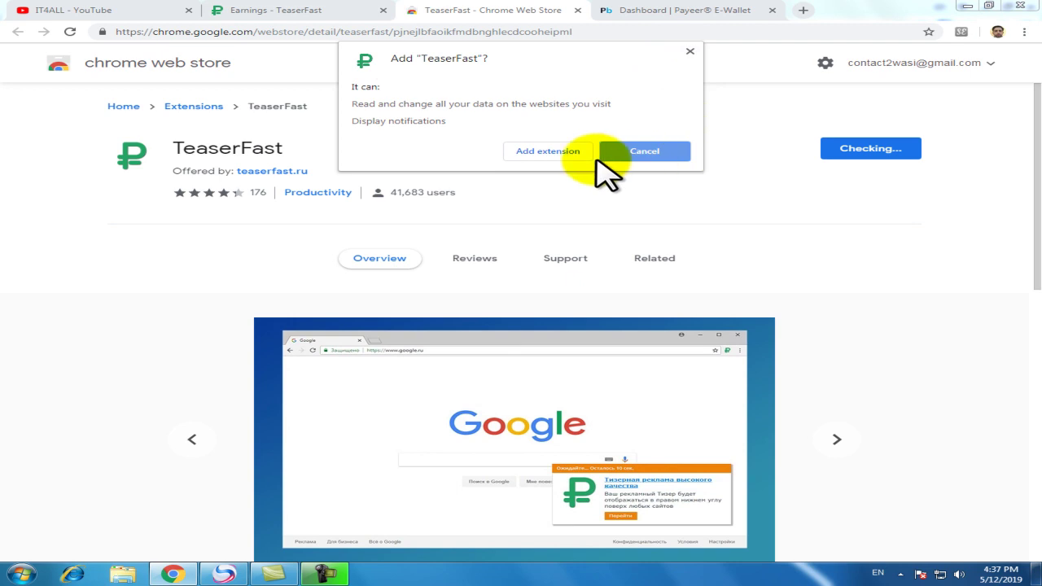
pyautogui.click(547, 152)
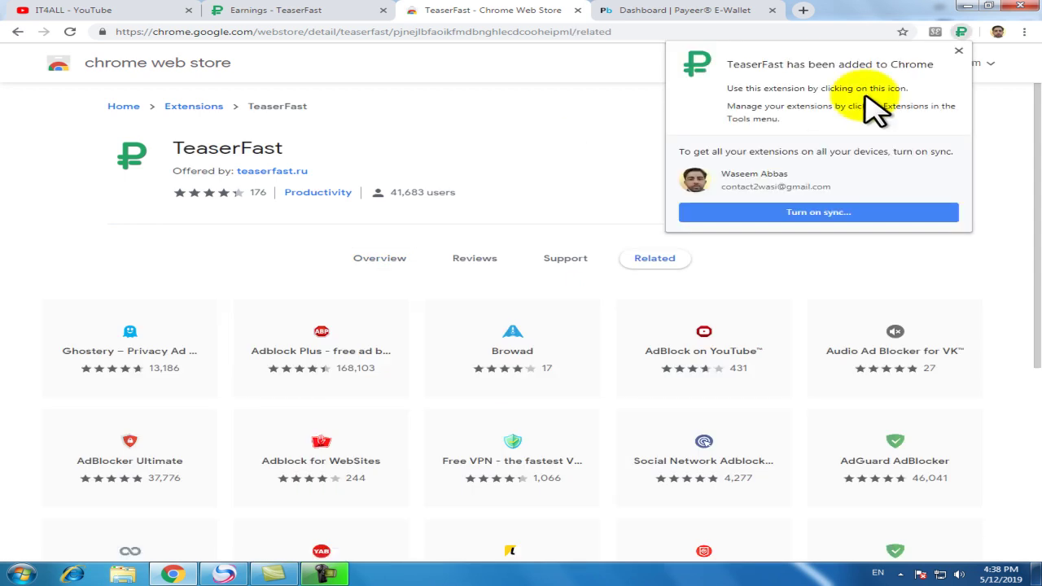
# - Close the Chrome Web Store's added-to-Chrome bubble and return to the 'Earnings - TeaserFast' tab
pyautogui.click(613, 105)
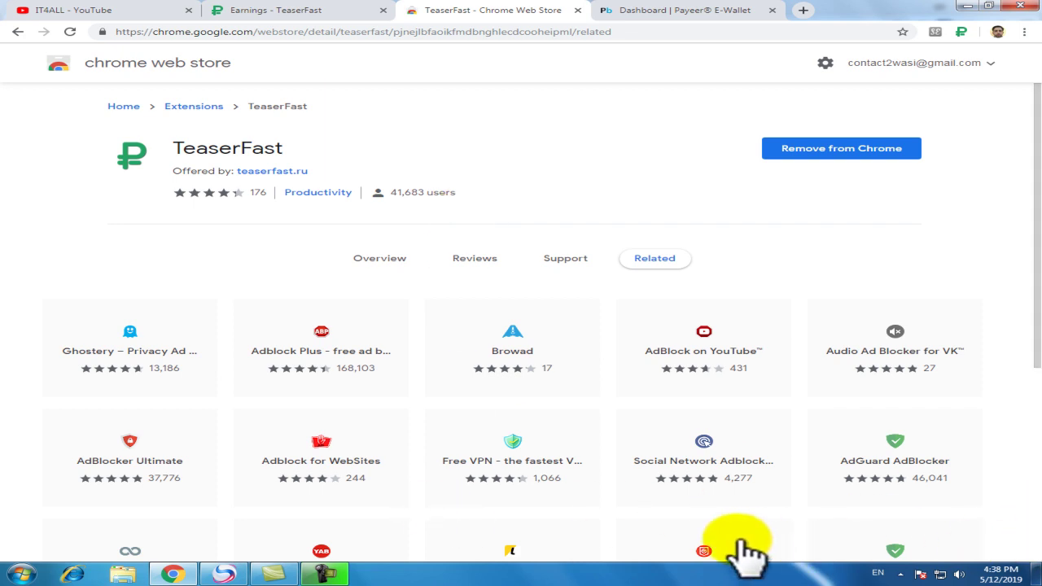
pyautogui.moveTo(743, 554)
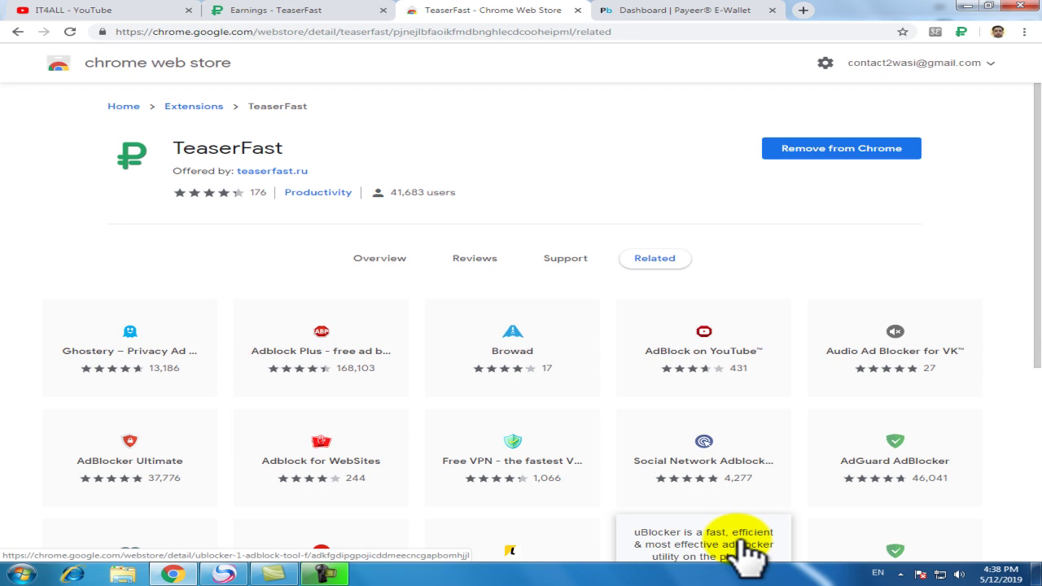
pyautogui.hotkey('ctrl', 'shift', 'Tab')
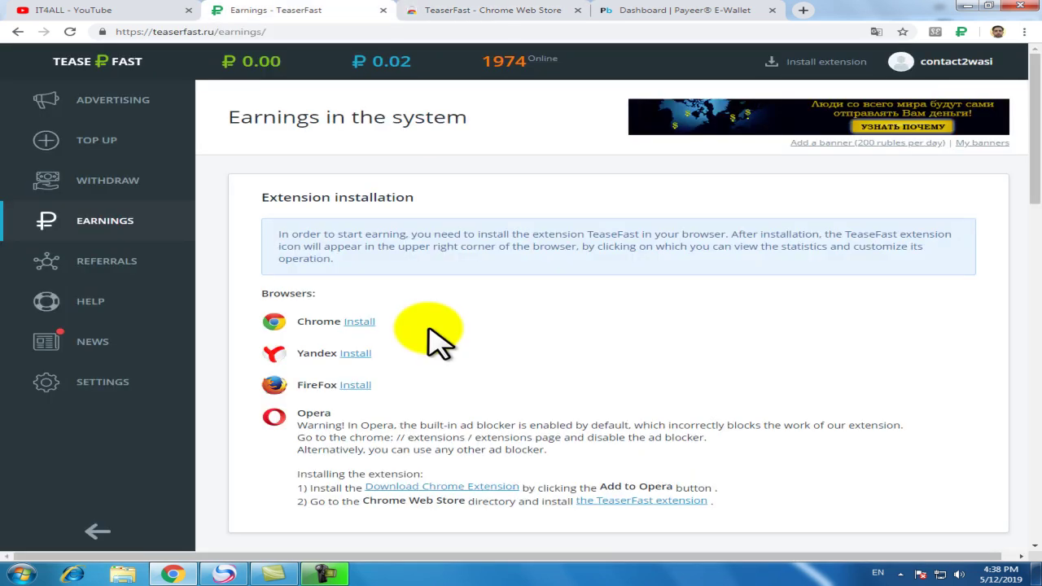